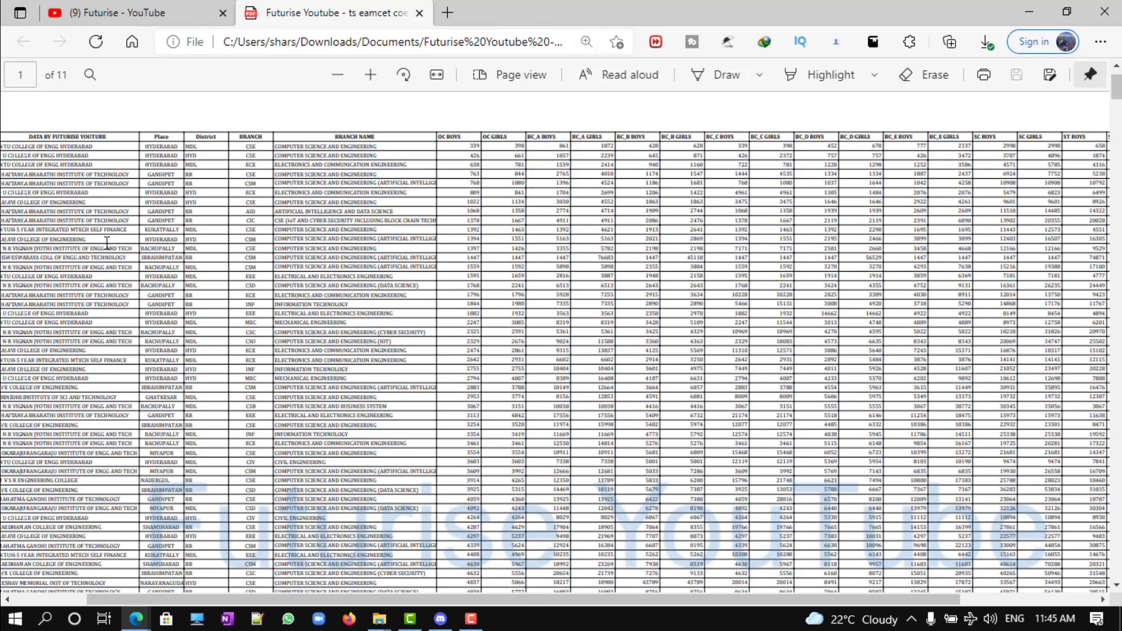
# Step: Zoom the cutoff table in two levels, then glance at the YouTube videos tab
pyautogui.hotkey('ctrl', '+')
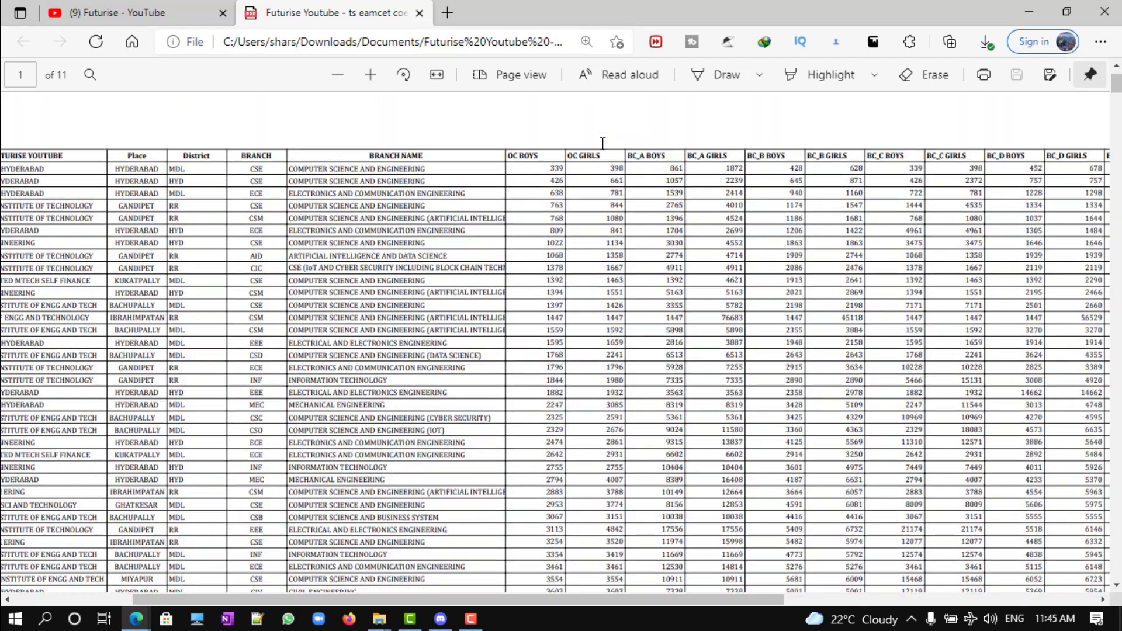
pyautogui.hotkey('ctrl', '+')
pyautogui.hotkey('ctrl', '+')
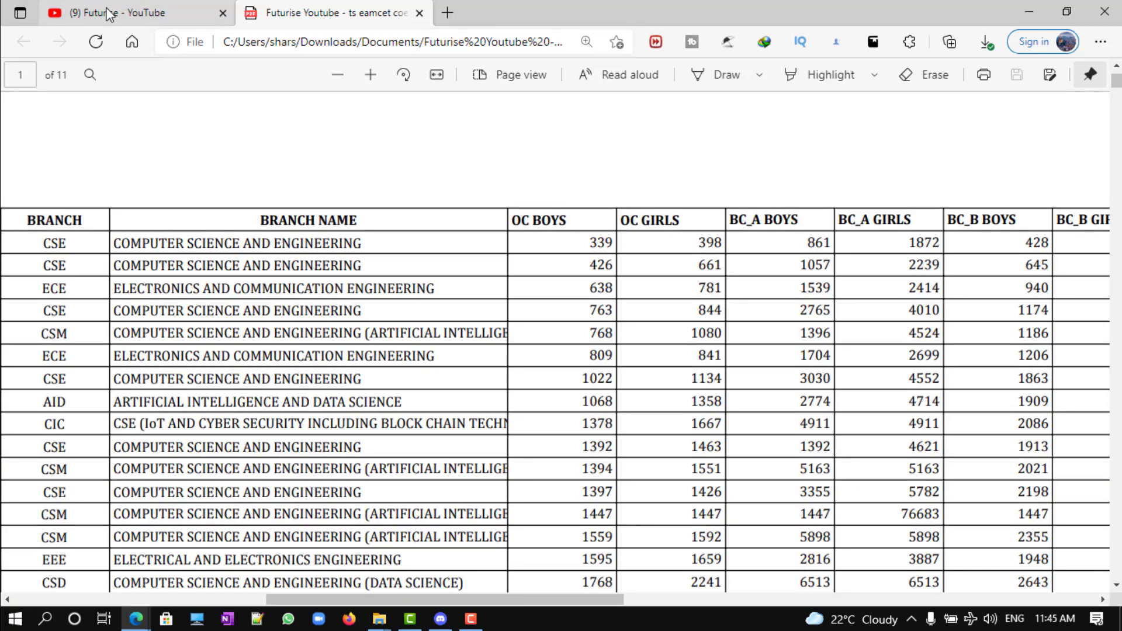
pyautogui.click(110, 15)
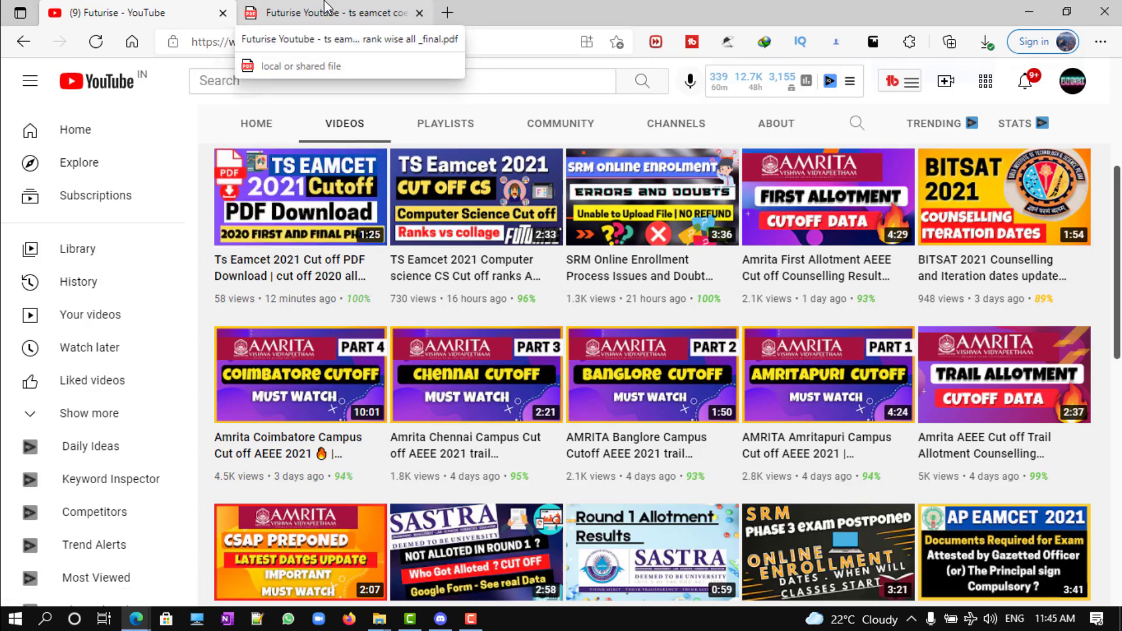
pyautogui.moveTo(300, 197)
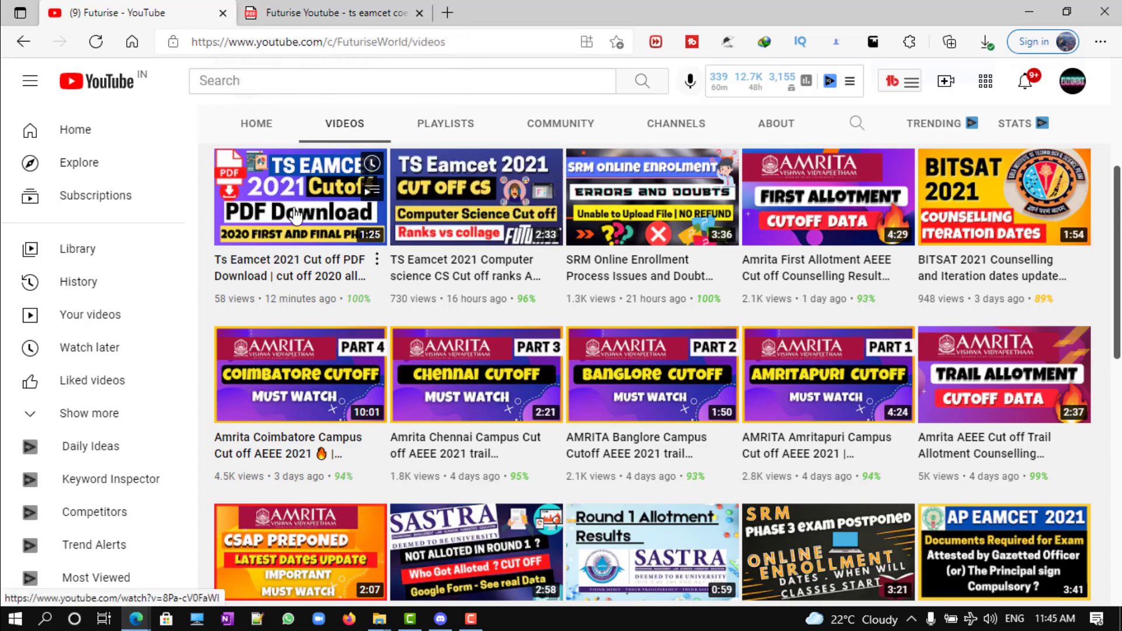
# Step: Return to the TS EAMCET cutoff PDF tab
pyautogui.click(338, 11)
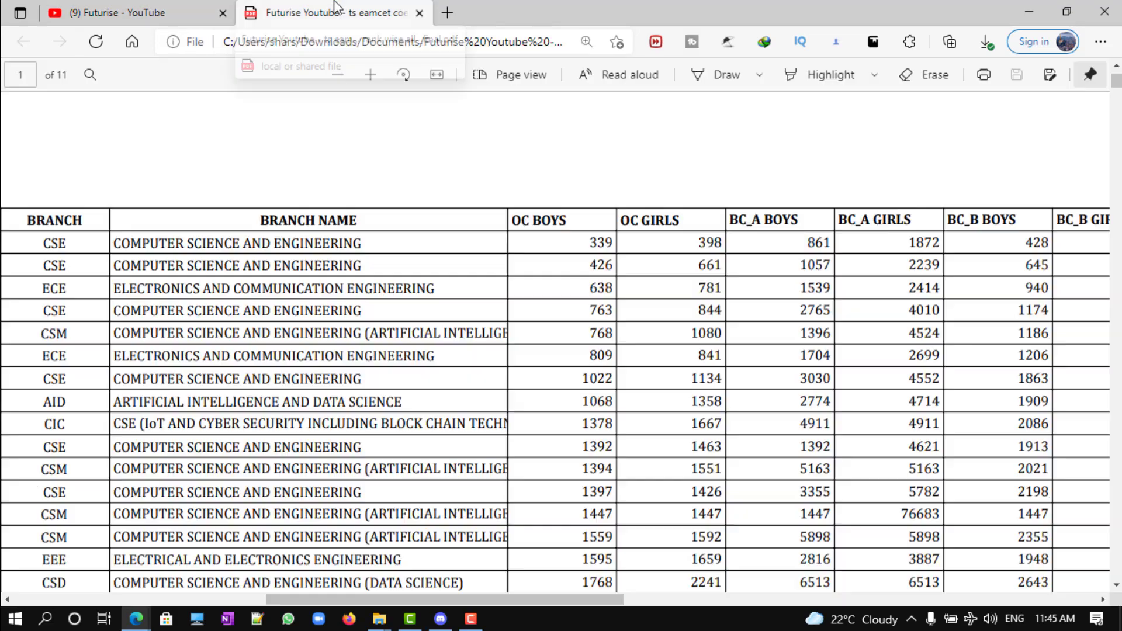
pyautogui.keyDown('ctrl'); pyautogui.scroll(-1, 350, 309); pyautogui.keyUp('ctrl')
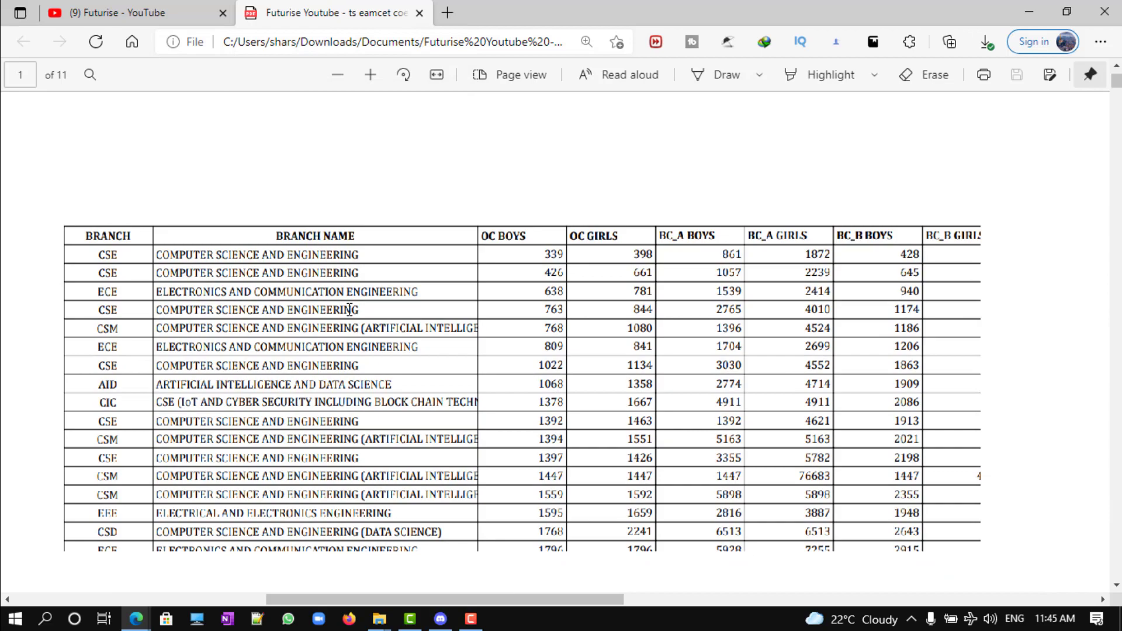
pyautogui.keyDown('ctrl'); pyautogui.scroll(-1, 349, 310); pyautogui.keyUp('ctrl')
pyautogui.scroll(-3, 350, 309)
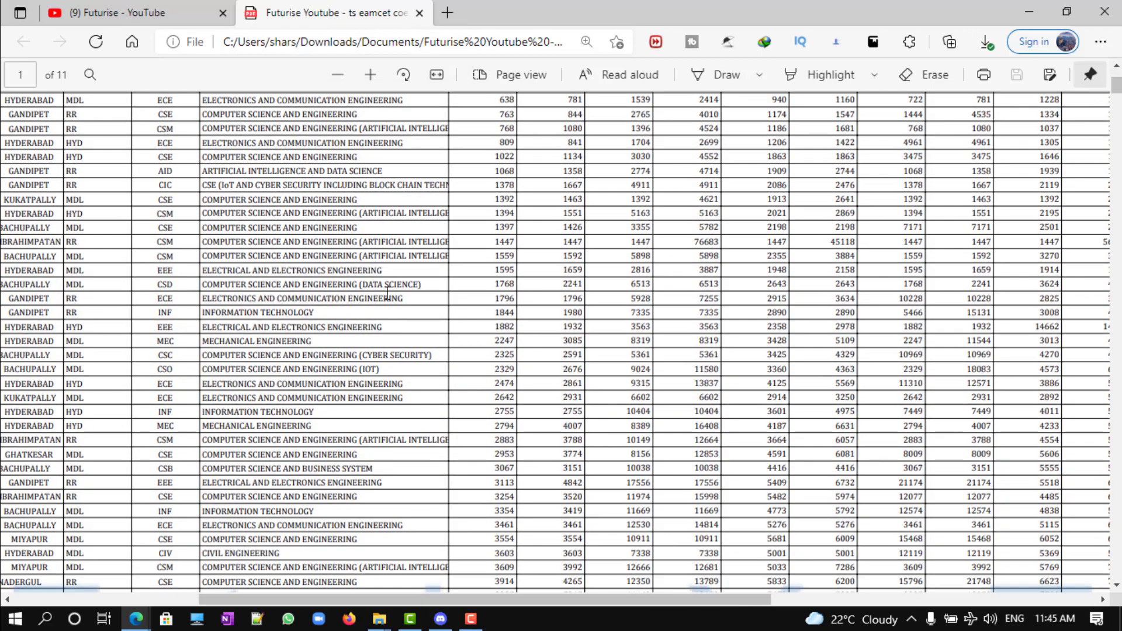
pyautogui.scroll(3, 507, 240)
pyautogui.keyDown('ctrl'); pyautogui.scroll(1, 508, 240); pyautogui.keyUp('ctrl')
pyautogui.keyDown('ctrl'); pyautogui.scroll(1, 506, 241); pyautogui.keyUp('ctrl')
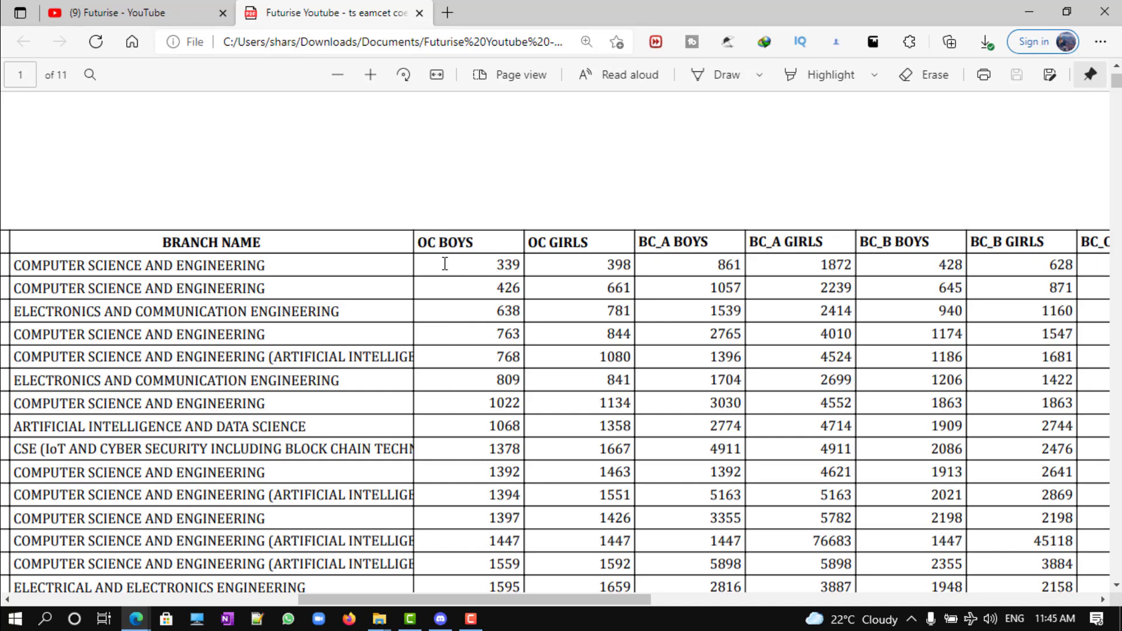
pyautogui.hscroll(-3, 447, 397)
pyautogui.hscroll(-1, 446, 397)
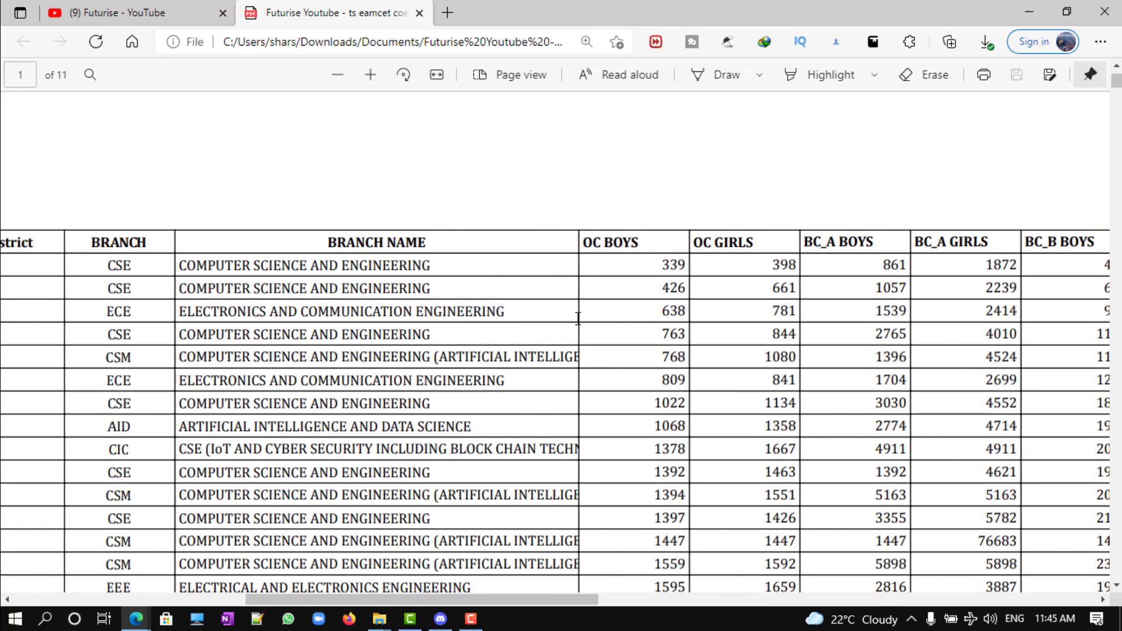
pyautogui.hscroll(-2, 576, 278)
pyautogui.hscroll(-1, 690, 279)
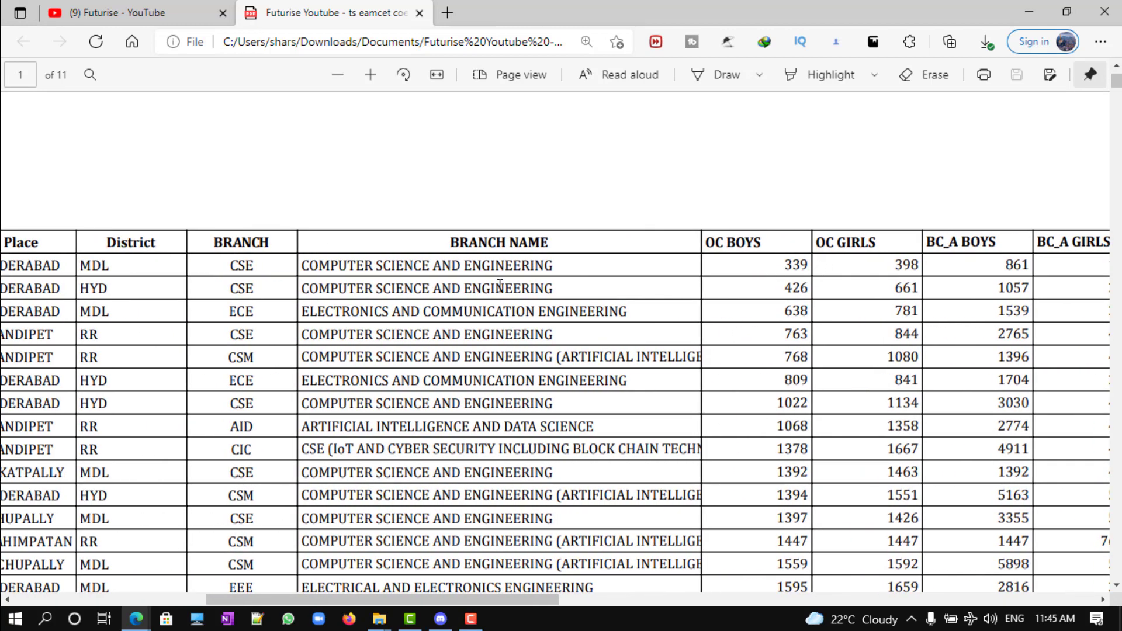
pyautogui.hscroll(-1, 500, 286)
pyautogui.keyDown('ctrl'); pyautogui.scroll(-1, 318, 284); pyautogui.keyUp('ctrl')
pyautogui.keyDown('ctrl'); pyautogui.scroll(-1, 319, 280); pyautogui.keyUp('ctrl')
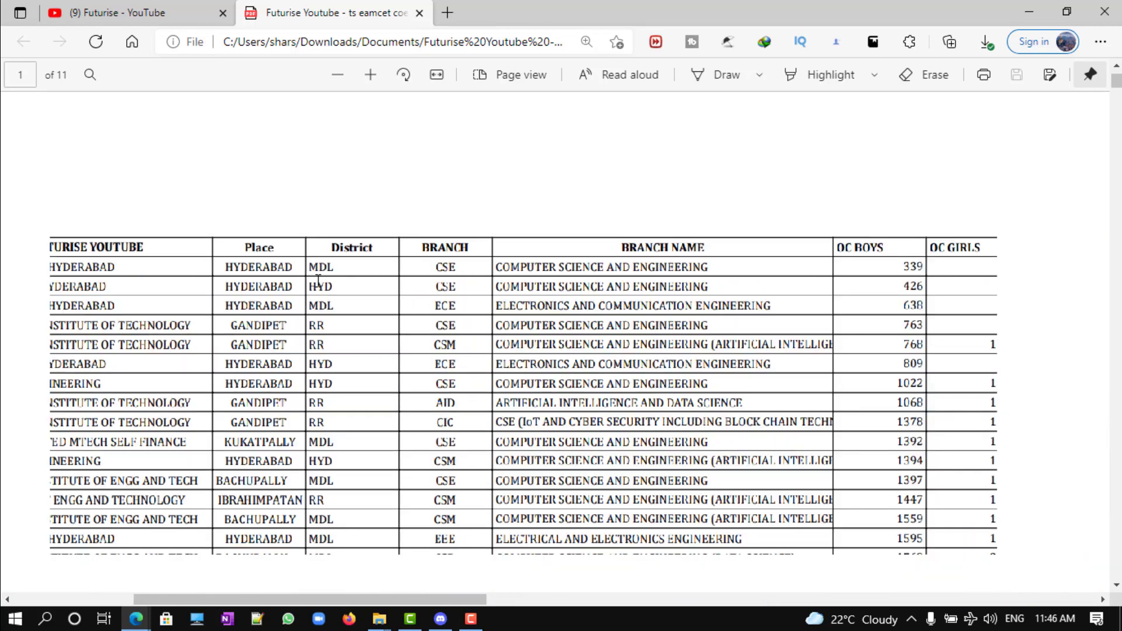
pyautogui.keyDown('ctrl'); pyautogui.scroll(-1, 318, 281); pyautogui.keyUp('ctrl')
pyautogui.keyDown('ctrl'); pyautogui.scroll(-1, 318, 279); pyautogui.keyUp('ctrl')
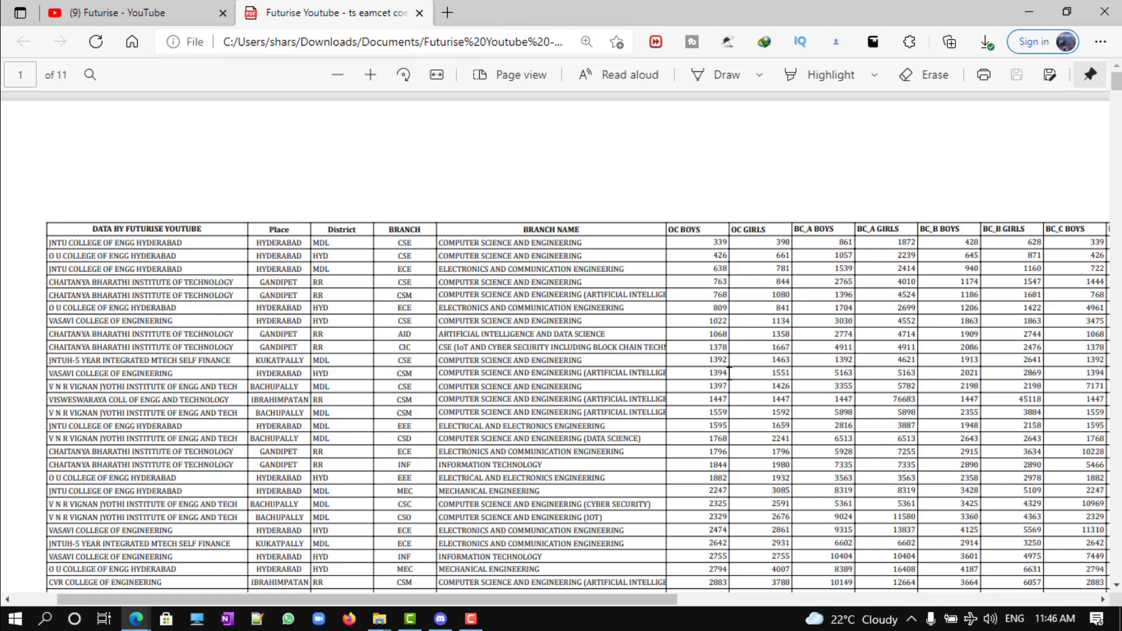
pyautogui.scroll(-3, 713, 215)
pyautogui.keyDown('ctrl'); pyautogui.scroll(2, 736, 264); pyautogui.keyUp('ctrl')
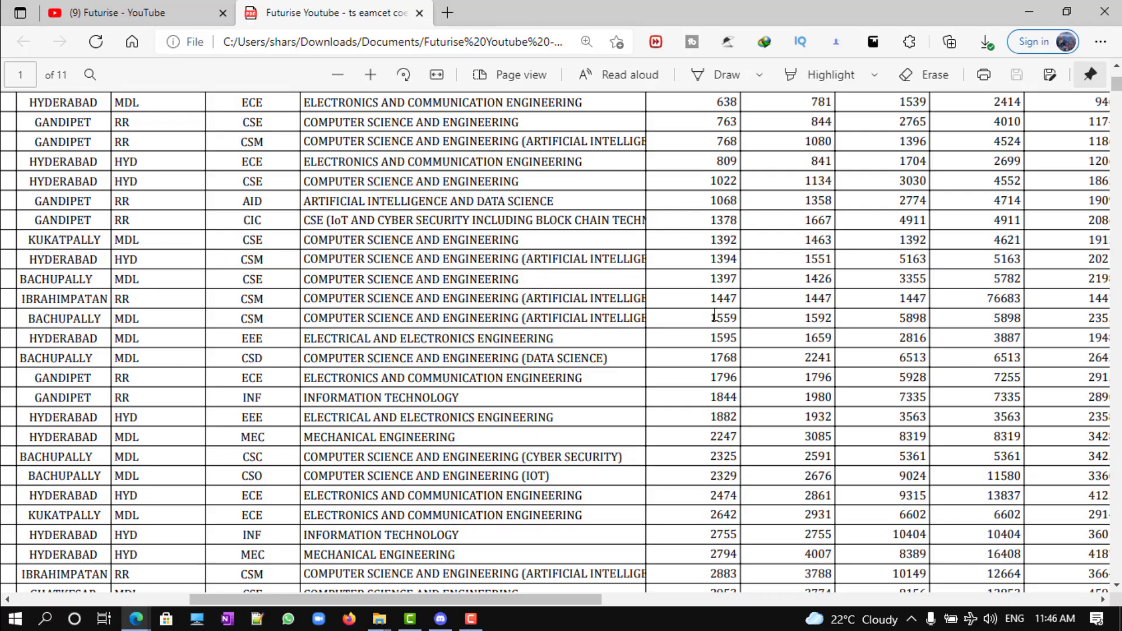
pyautogui.keyDown('ctrl'); pyautogui.scroll(-1, 708, 316); pyautogui.keyUp('ctrl')
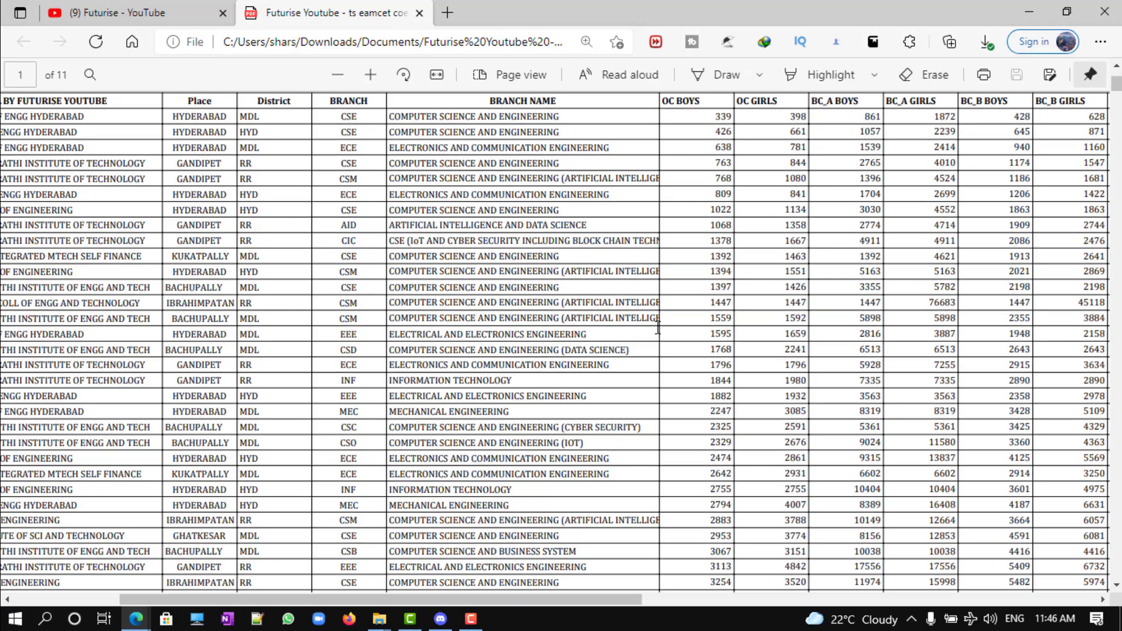
pyautogui.scroll(-3, 737, 532)
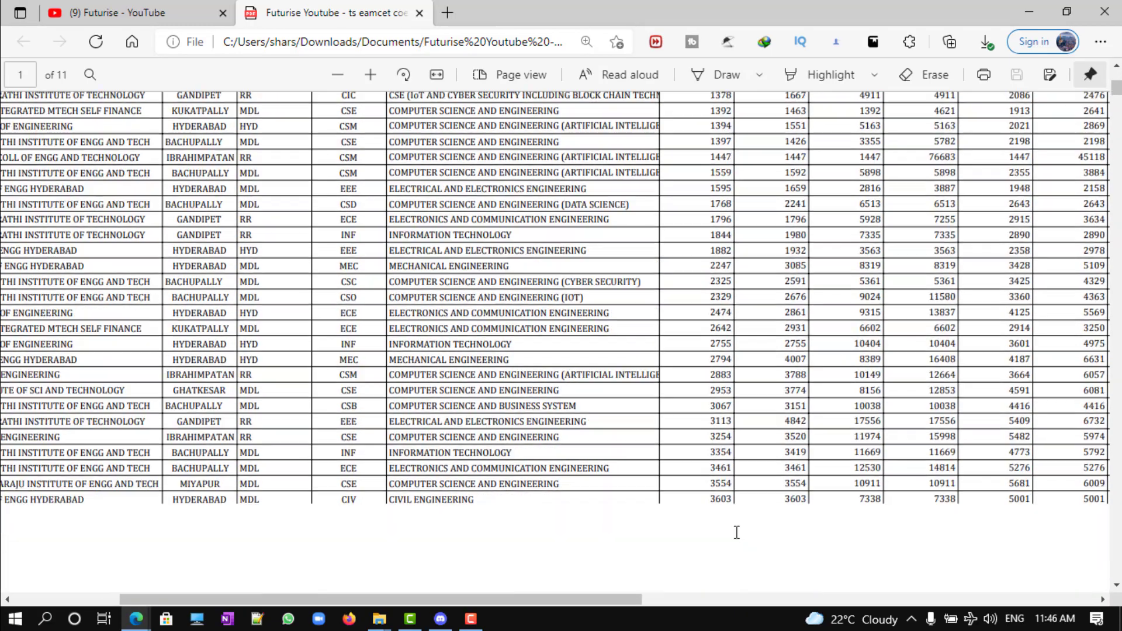
pyautogui.scroll(-3, 736, 532)
pyautogui.scroll(-3, 736, 532)
pyautogui.keyDown('ctrl'); pyautogui.scroll(-2, 736, 532); pyautogui.keyUp('ctrl')
pyautogui.keyDown('ctrl'); pyautogui.scroll(2, 737, 531); pyautogui.keyUp('ctrl')
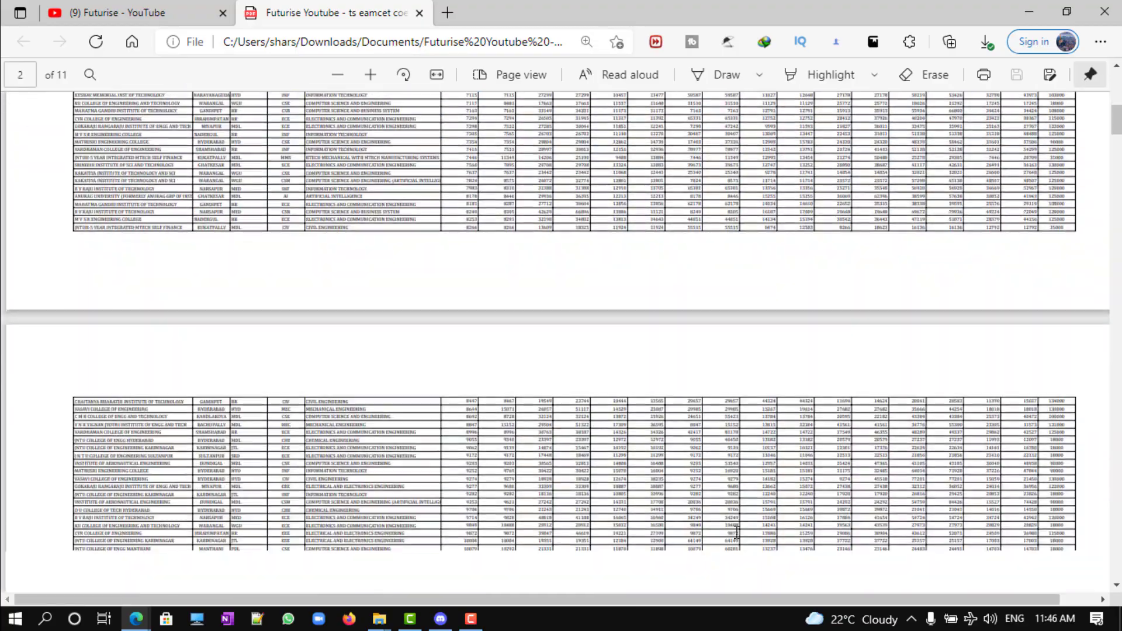
pyautogui.scroll(5, 736, 532)
pyautogui.keyDown('ctrl'); pyautogui.scroll(2, 443, 294); pyautogui.keyUp('ctrl')
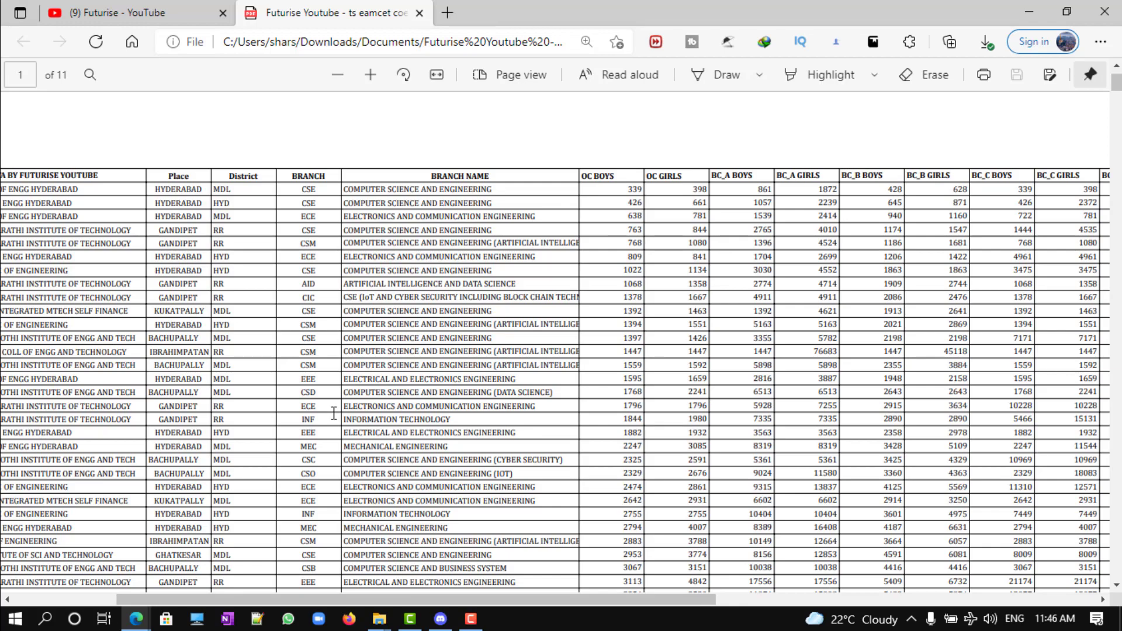
pyautogui.keyDown('ctrl'); pyautogui.scroll(-3, 396, 294); pyautogui.keyUp('ctrl')
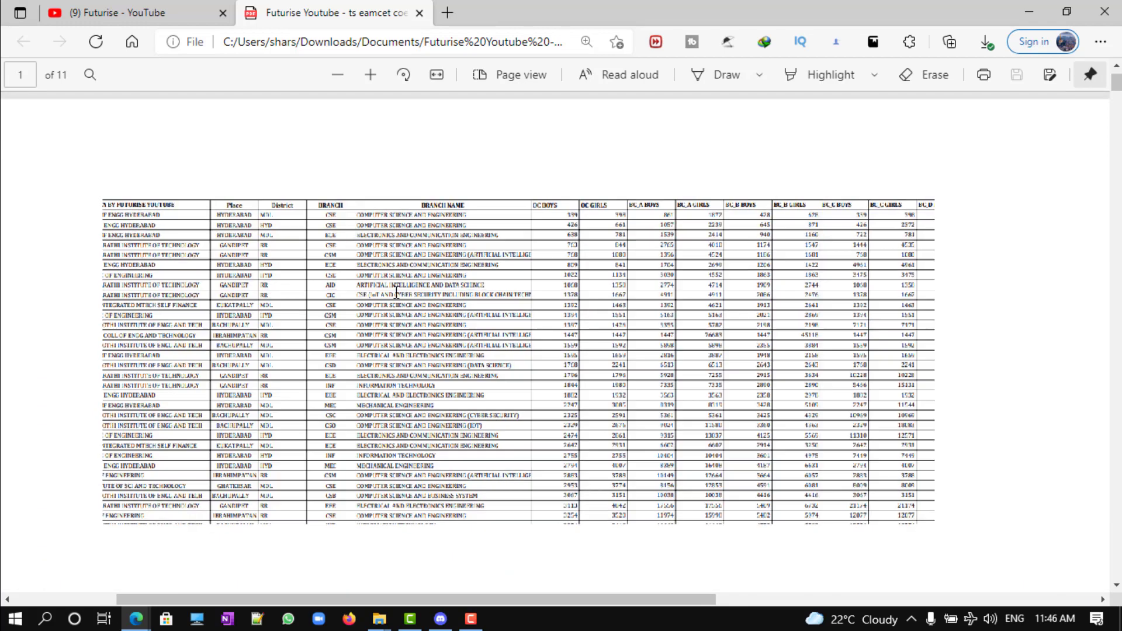
pyautogui.keyDown('ctrl'); pyautogui.scroll(2, 396, 293); pyautogui.keyUp('ctrl')
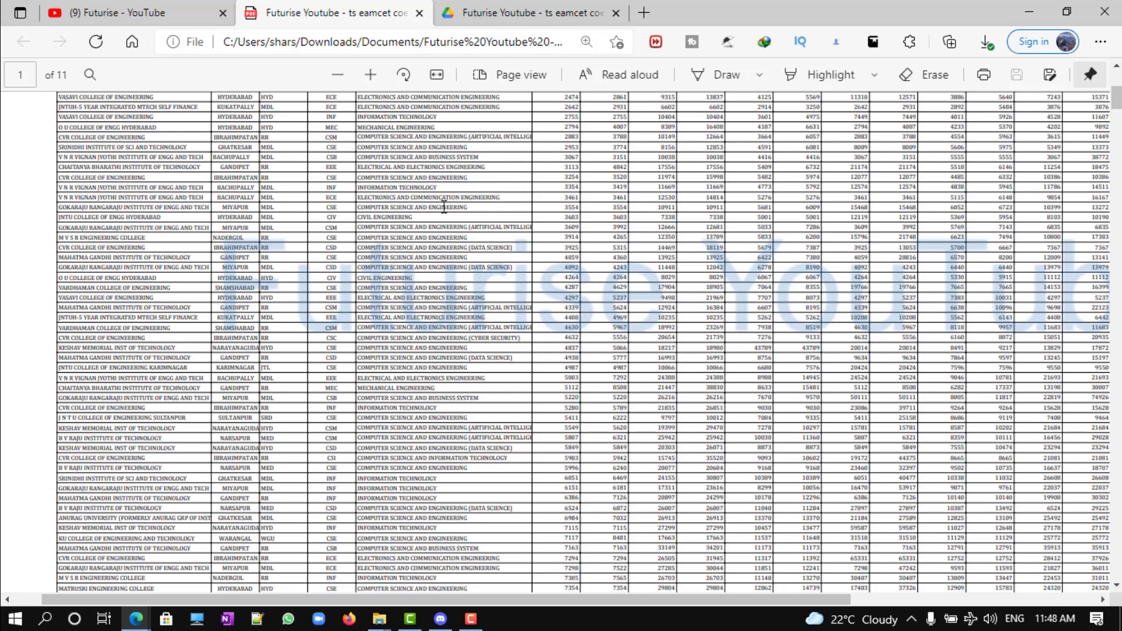
pyautogui.scroll(3, 537, 202)
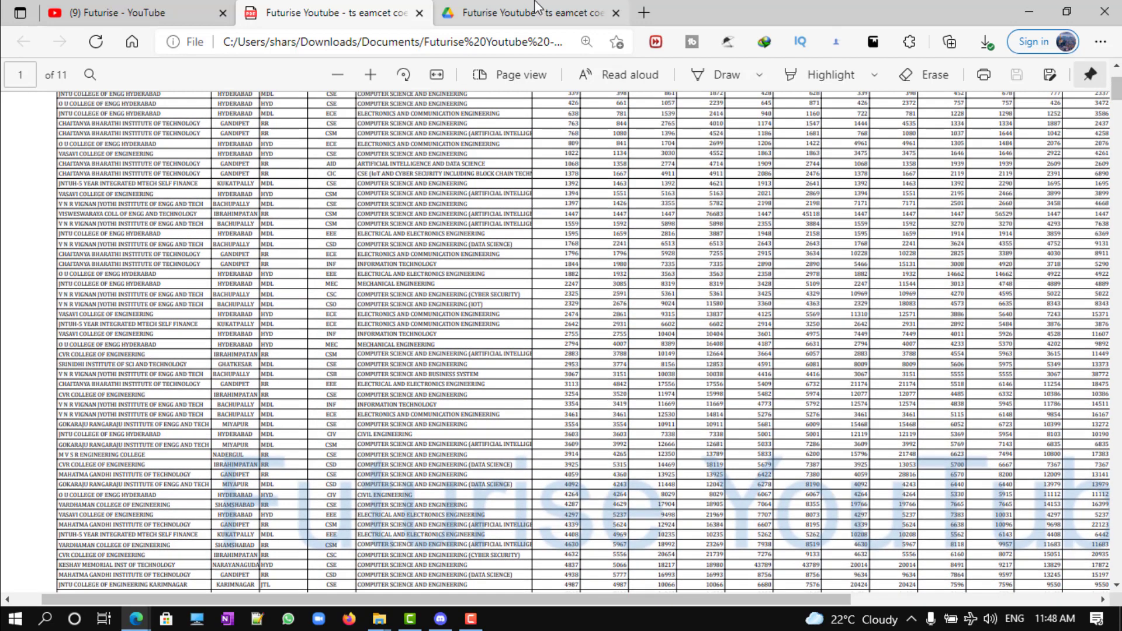
# Step: Switch to the third tab with the cutoff PDF in Google Drive's viewer
pyautogui.click(531, 10)
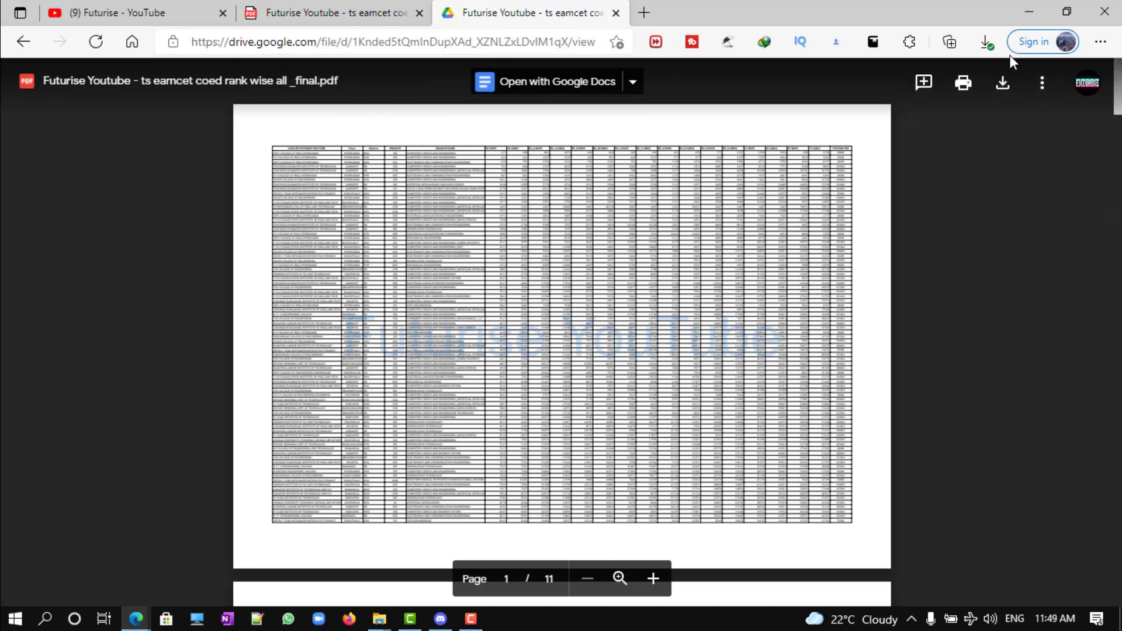
pyautogui.scroll(5, 487, 233)
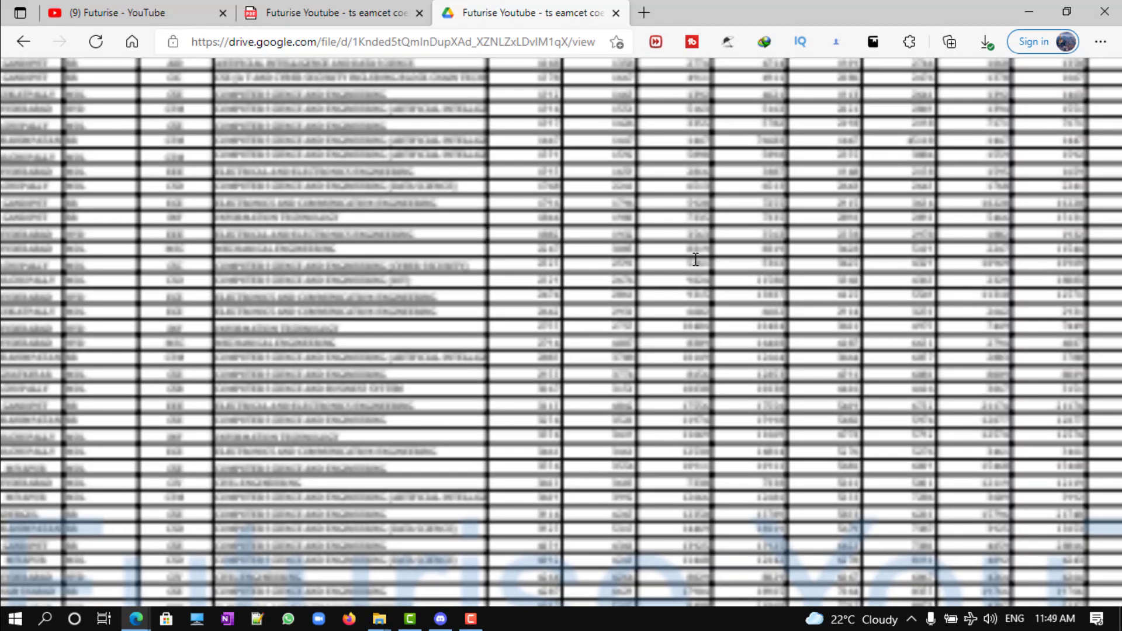
pyautogui.scroll(-5, 586, 260)
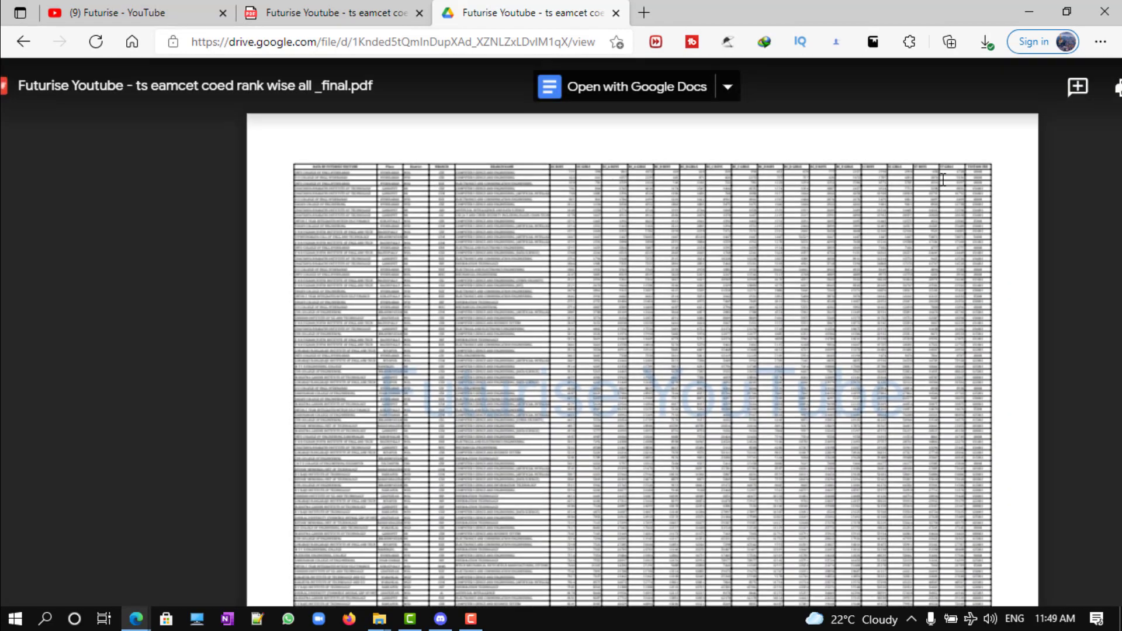
pyautogui.scroll(-1, 942, 180)
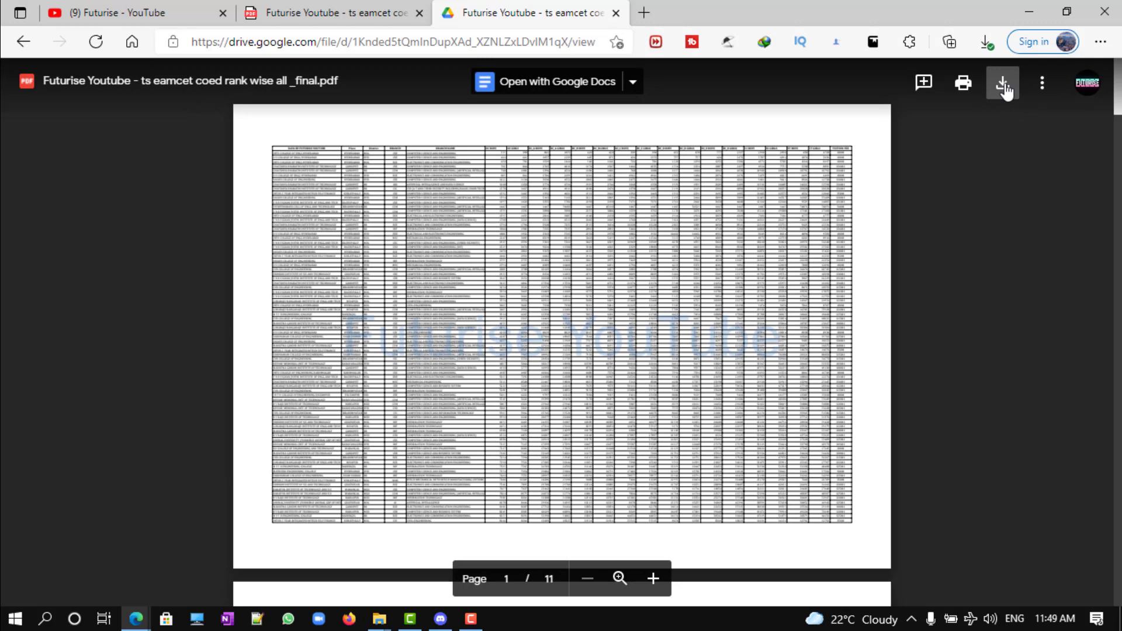